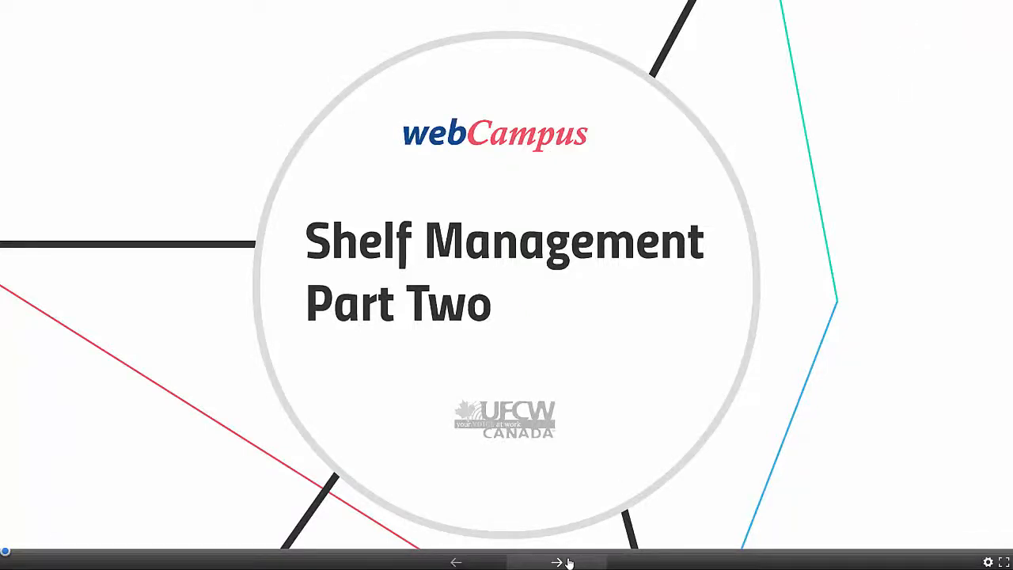
# Step: Advance from the 'Shelf Management Part Two' title through the pencil slide to the customer loyalty image
pyautogui.click(558, 562)
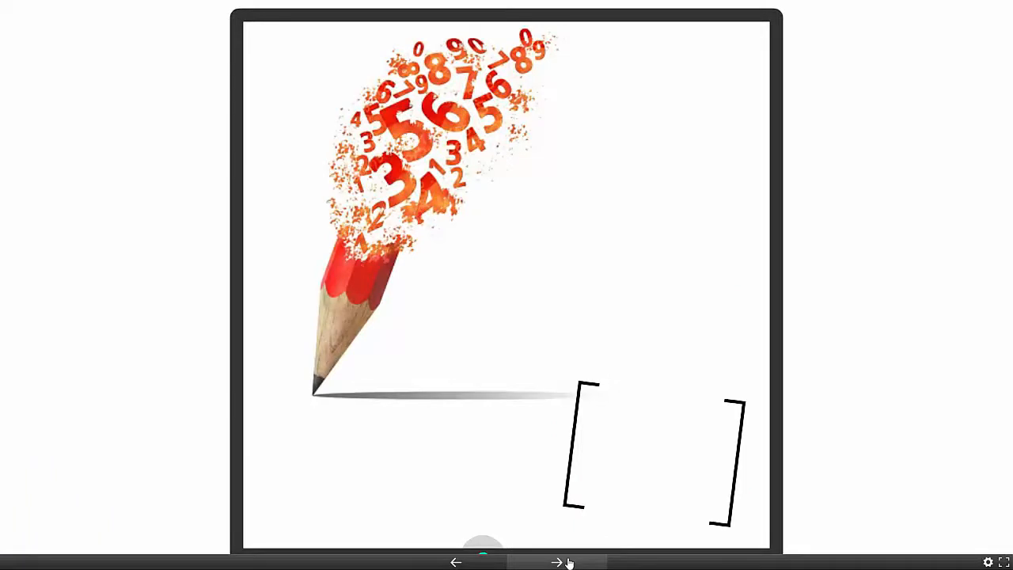
pyautogui.click(558, 562)
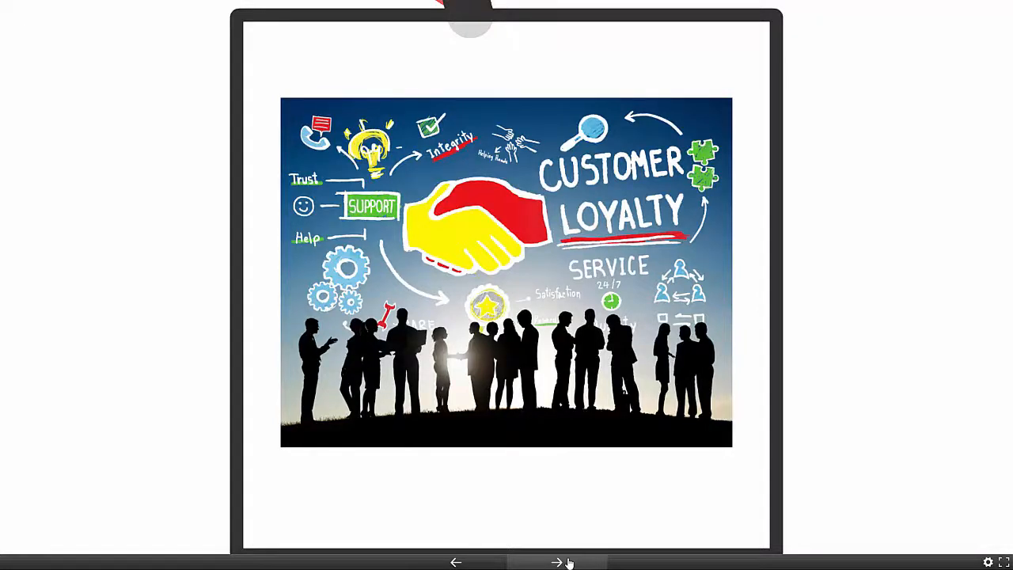
# Step: Step through the coffee-shop photo and handheld scanner frames to the screen-reflecting glasses image
pyautogui.click(558, 562)
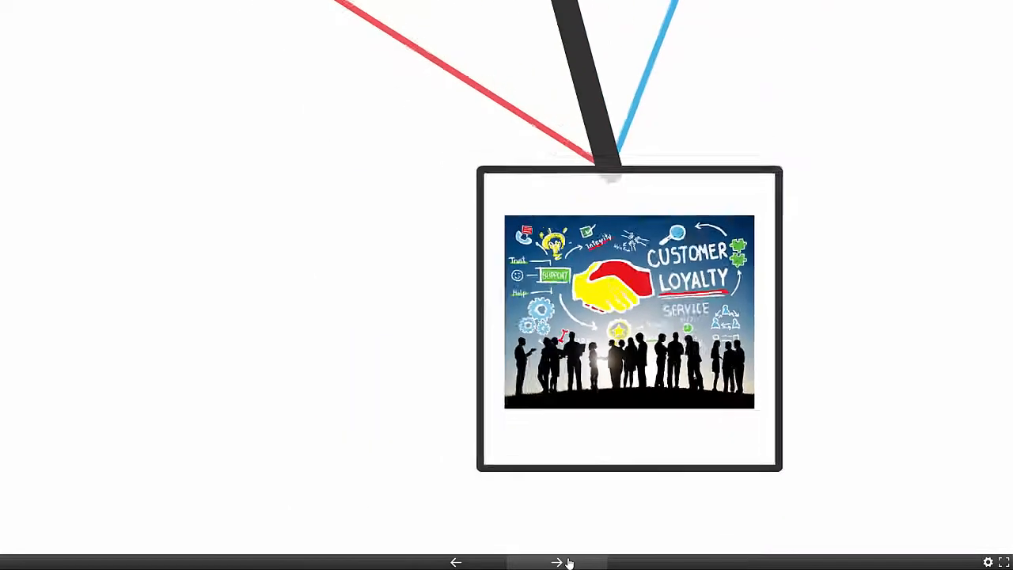
pyautogui.click(568, 562)
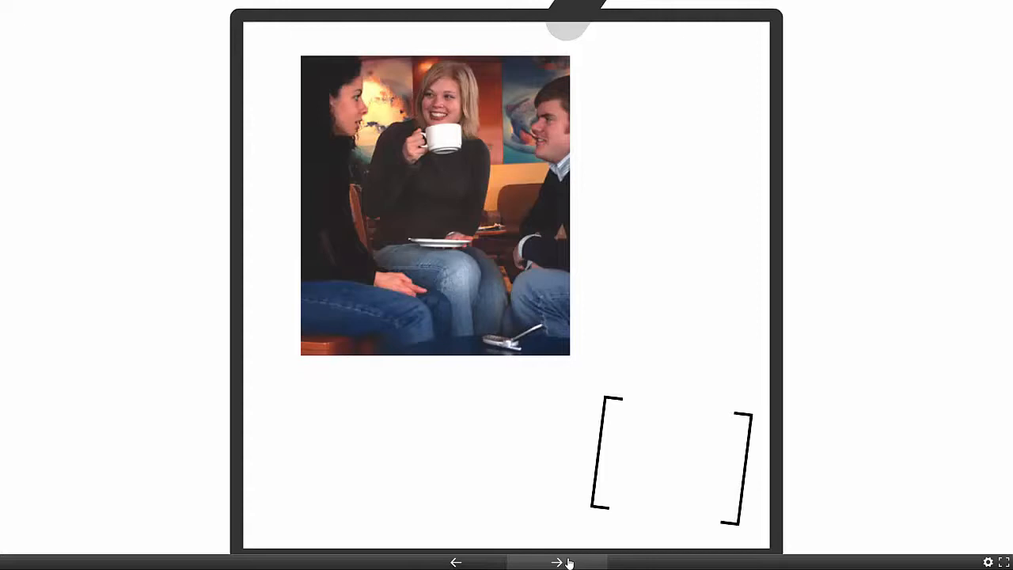
pyautogui.click(568, 563)
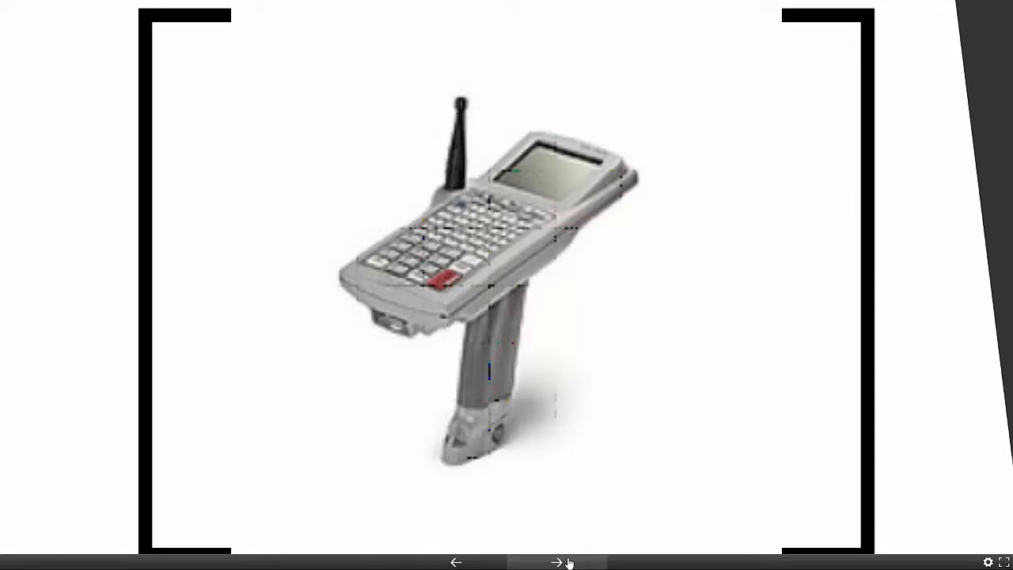
pyautogui.click(568, 563)
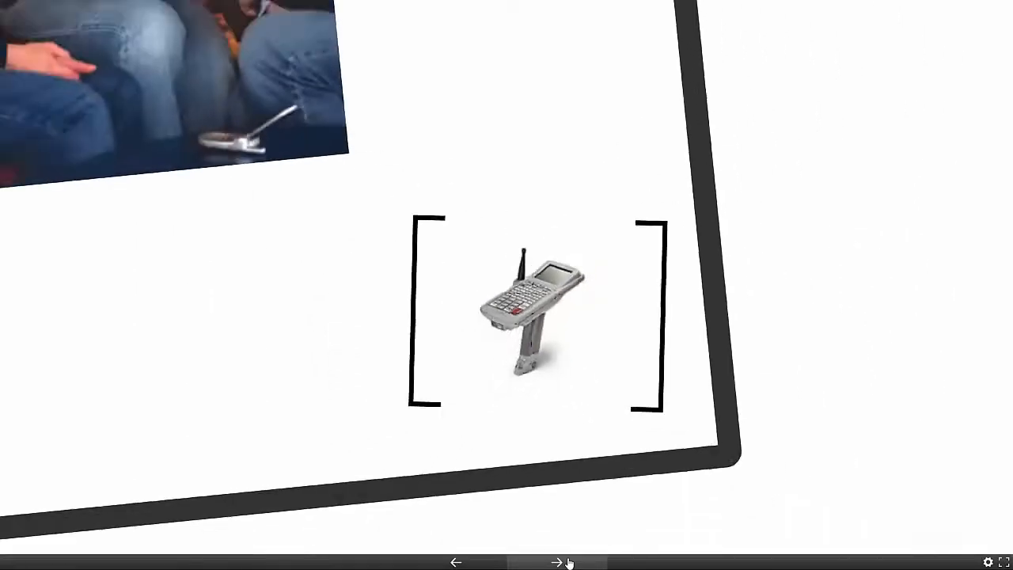